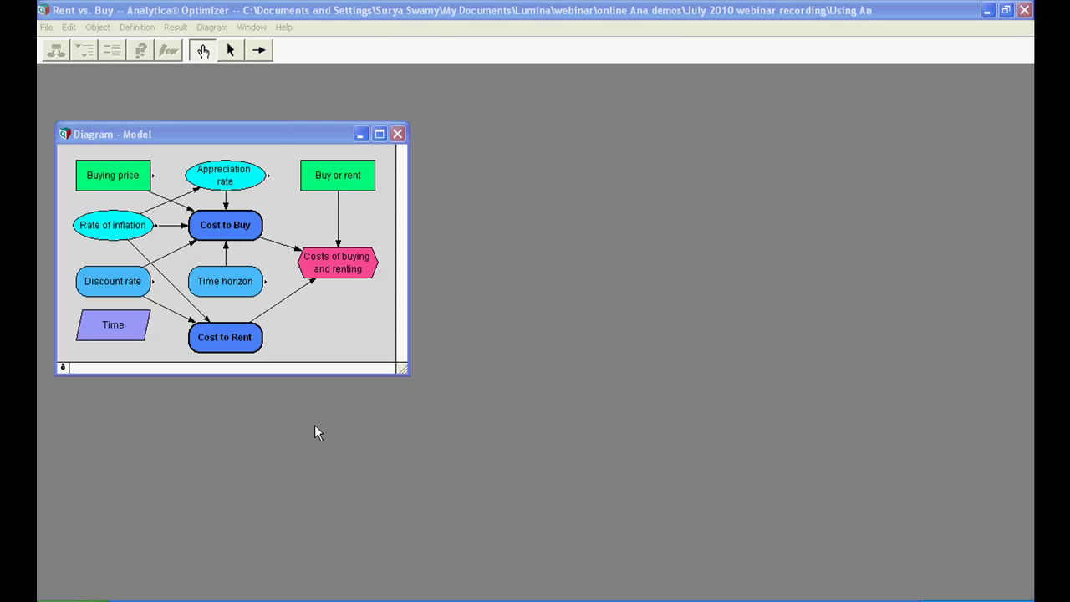
Step: Select the Buying price node, then the Cost to Buy node, in the open model
{"action": "left_click", "coordinate": [117, 181]}
{"action": "left_click", "coordinate": [199, 231]}
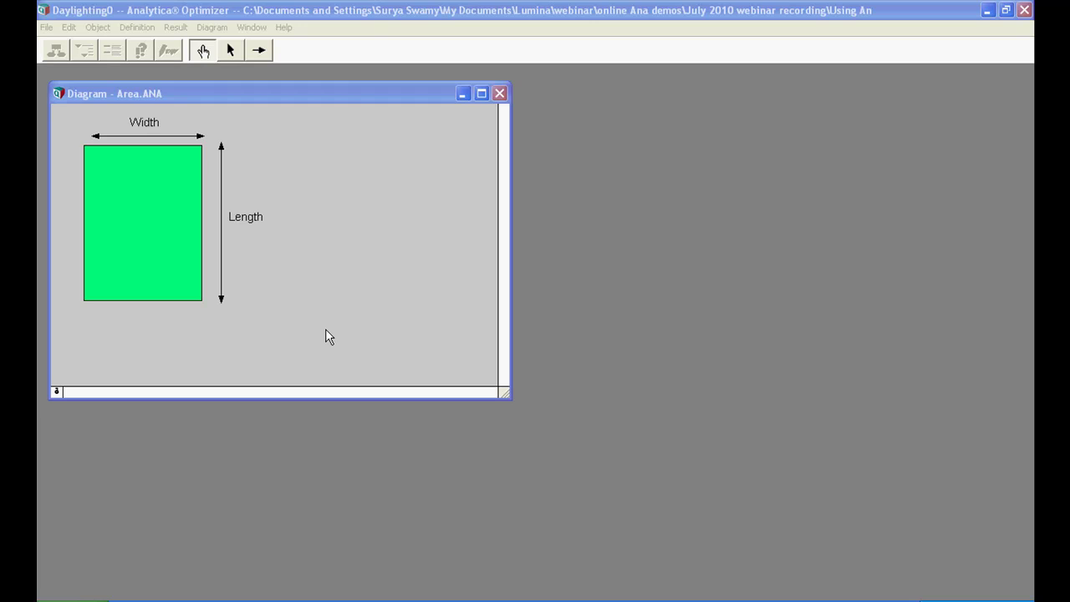
Step: Switch the Area diagram into edit mode so nodes can be drawn
{"action": "left_click", "coordinate": [230, 50]}
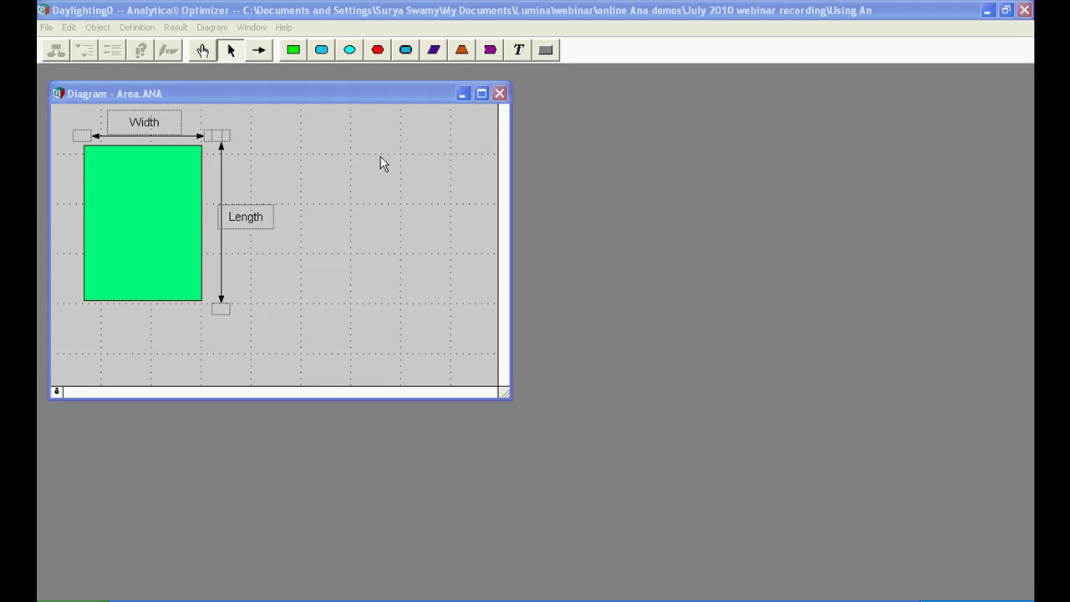
Step: Place variable nodes Width and Length stacked right of the rectangle, and Area beside them
{"action": "left_click", "coordinate": [322, 51]}
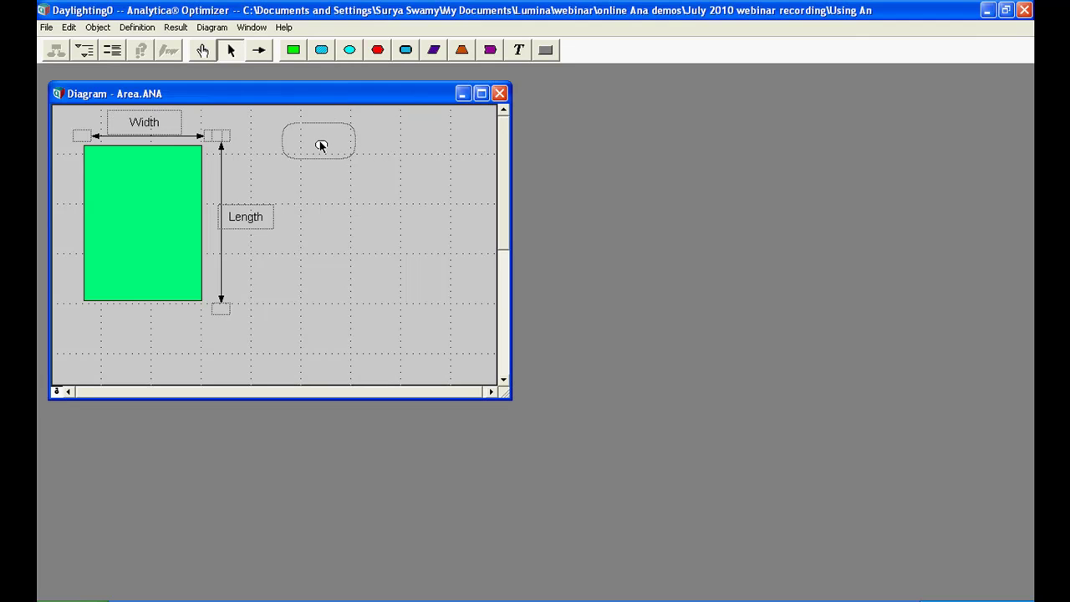
{"action": "left_click", "coordinate": [327, 151]}
{"action": "type", "text": "Width"}
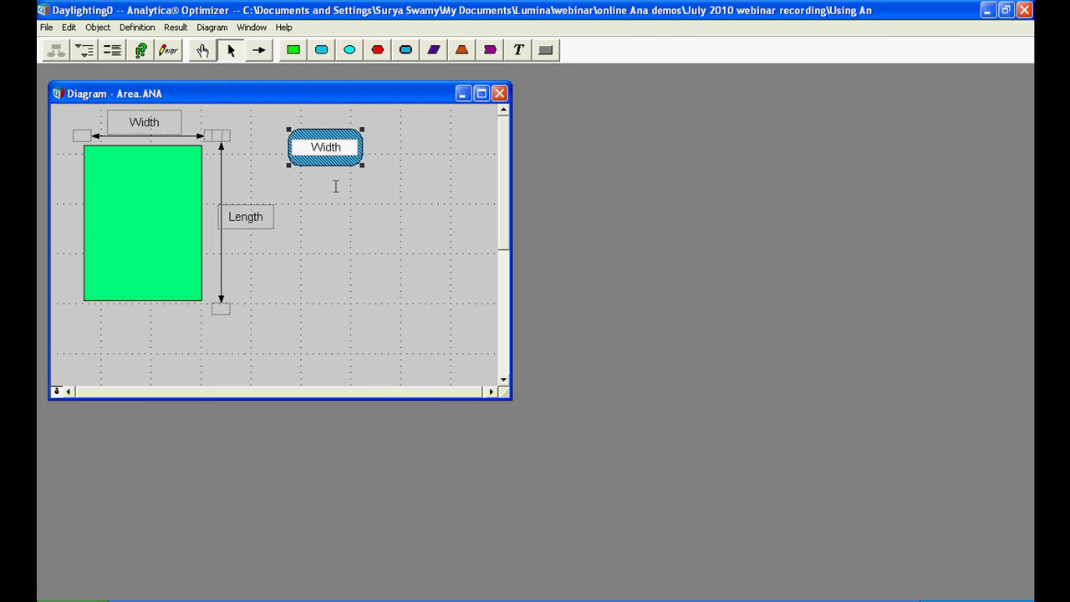
{"action": "key", "text": "Return"}
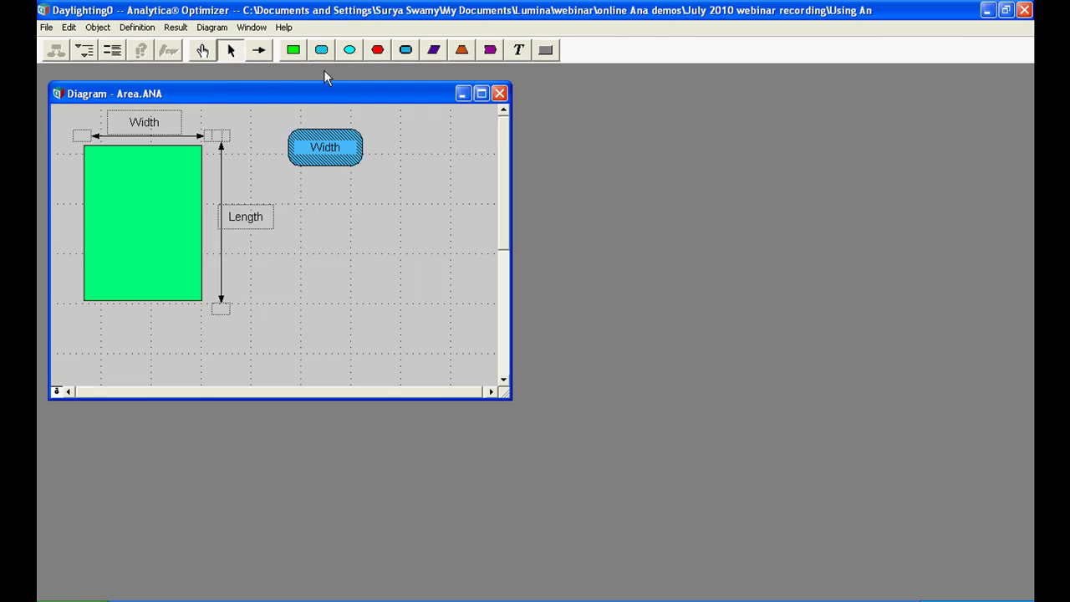
{"action": "left_click", "coordinate": [325, 49]}
{"action": "left_click", "coordinate": [325, 189]}
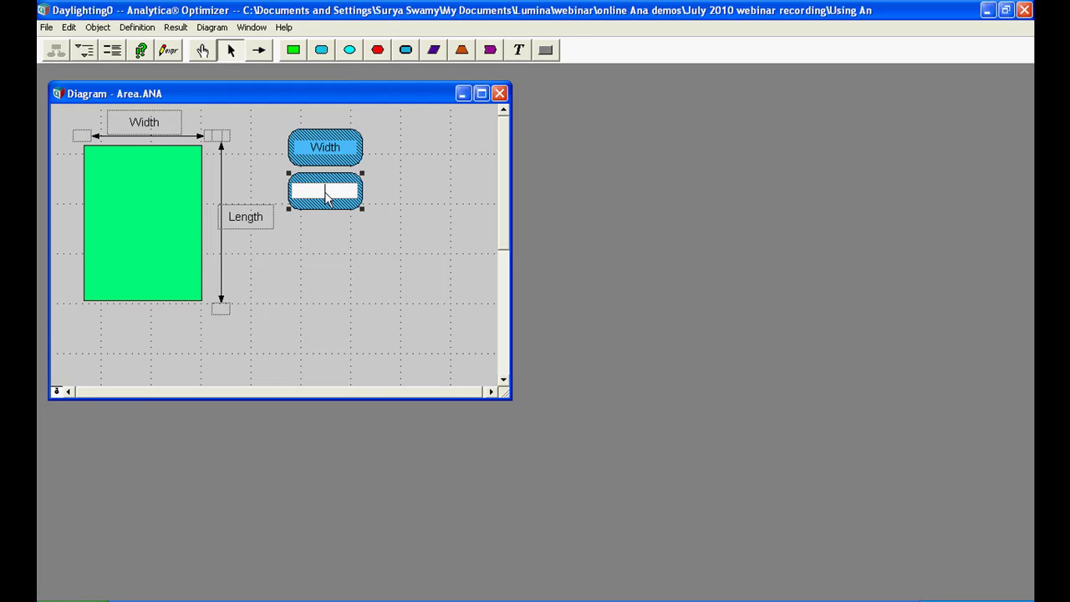
{"action": "type", "text": "Length"}
{"action": "left_click", "coordinate": [330, 230]}
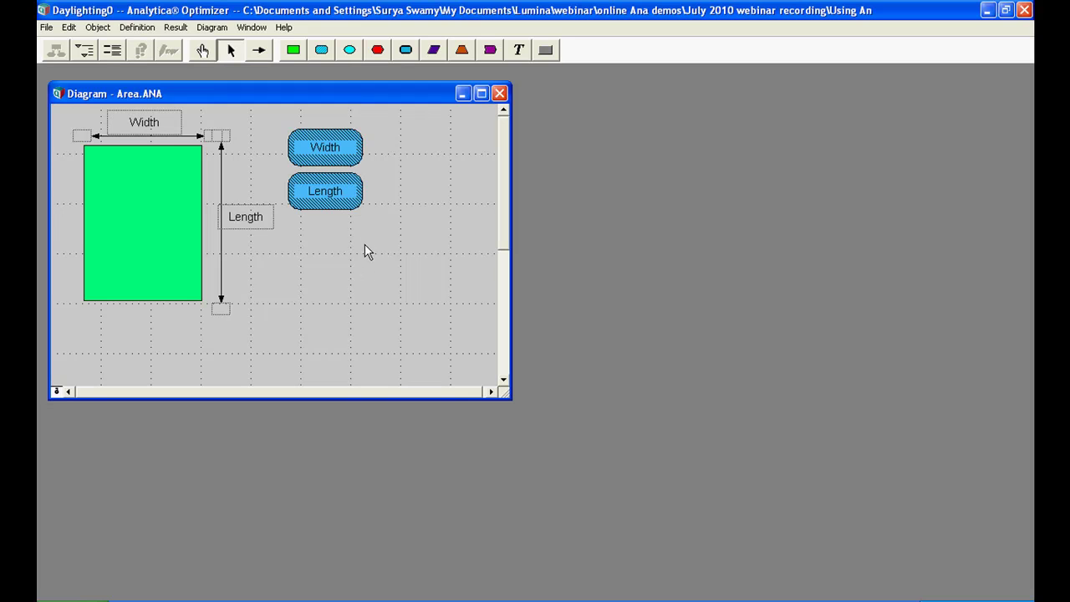
{"action": "left_click", "coordinate": [321, 49]}
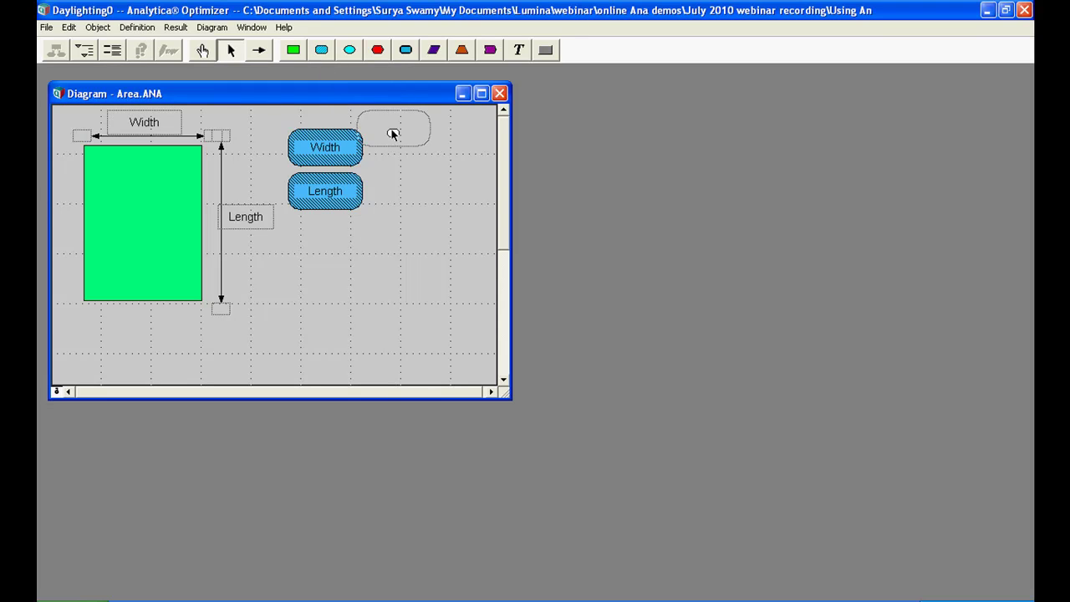
{"action": "left_click", "coordinate": [413, 166]}
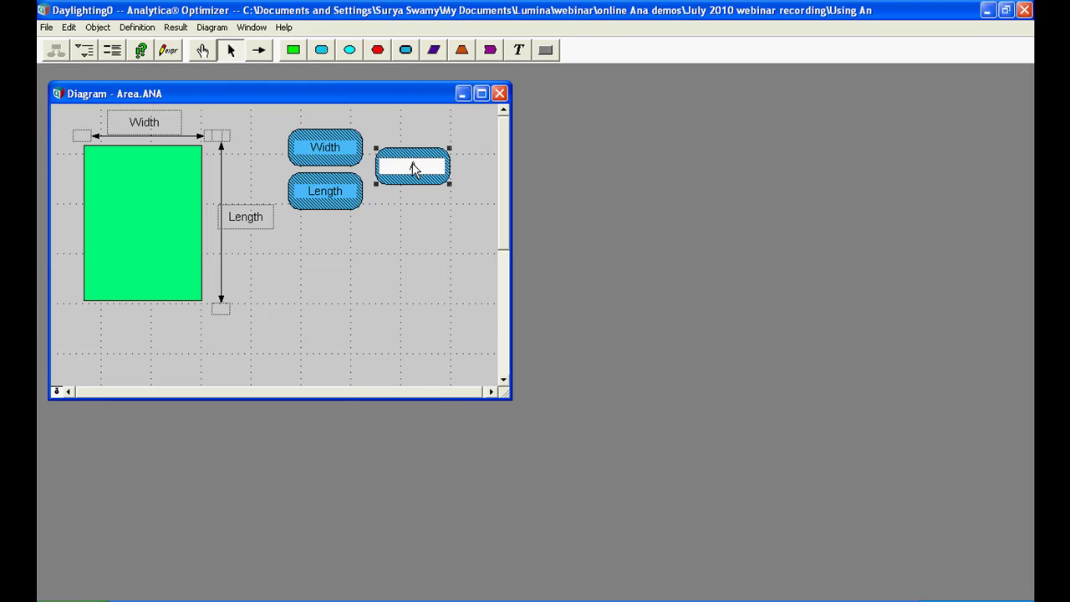
{"action": "type", "text": "Area"}
{"action": "left_click", "coordinate": [407, 207]}
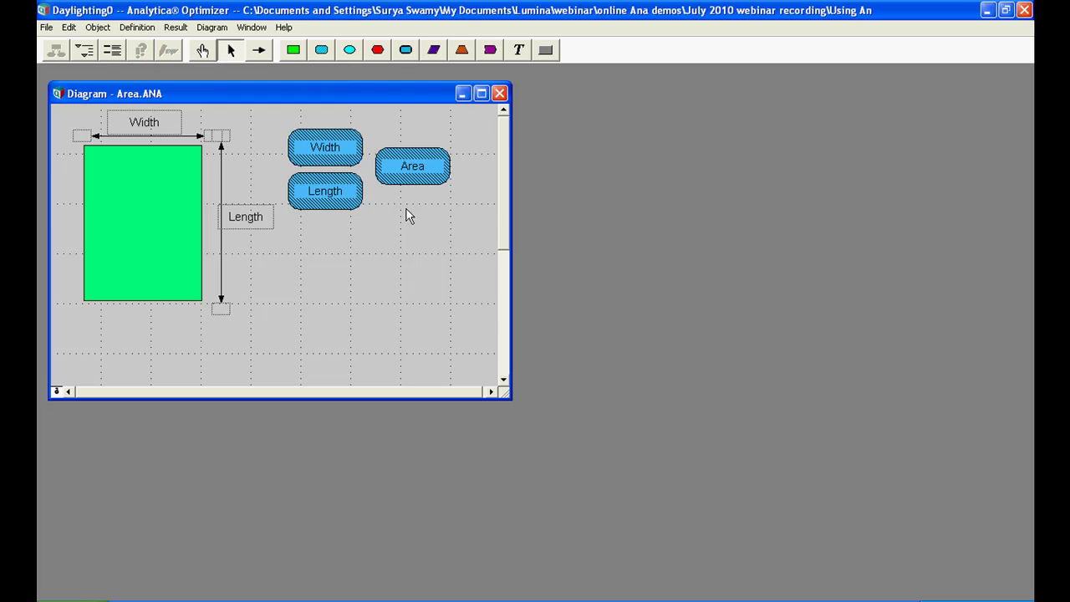
Step: Draw influence arrows from Width to Area and from Length to Area
{"action": "left_click", "coordinate": [261, 53]}
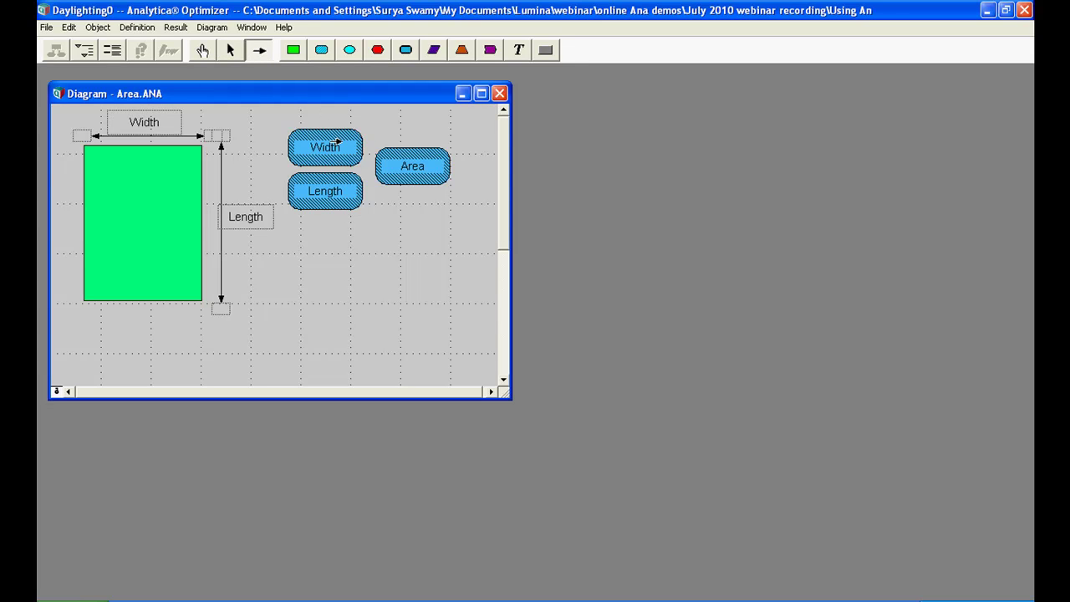
{"action": "left_click_drag", "start_coordinate": [337, 142], "coordinate": [403, 159]}
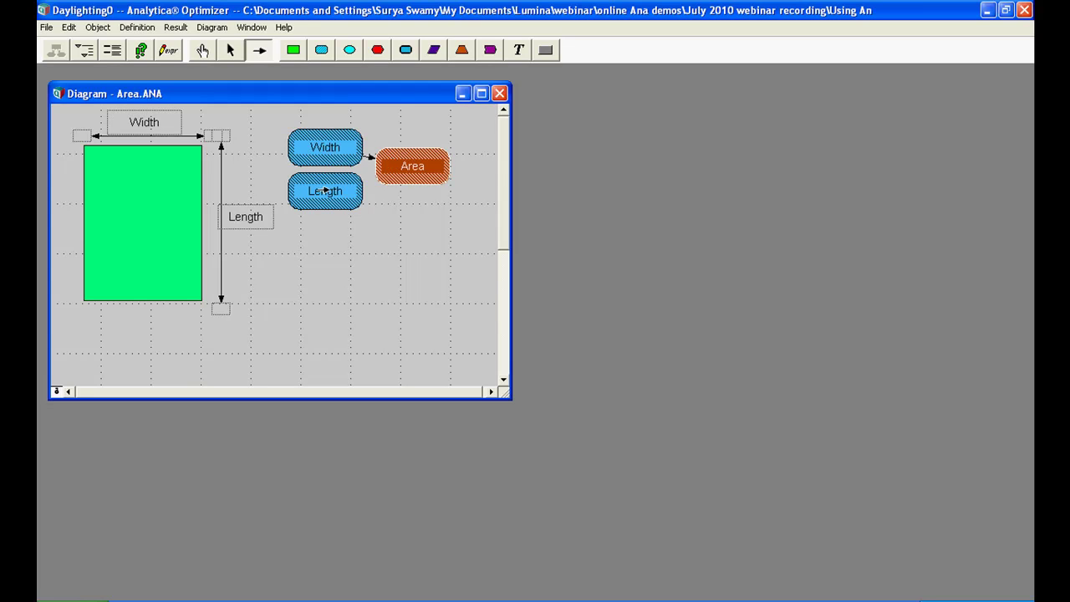
{"action": "left_click_drag", "start_coordinate": [324, 191], "coordinate": [406, 174]}
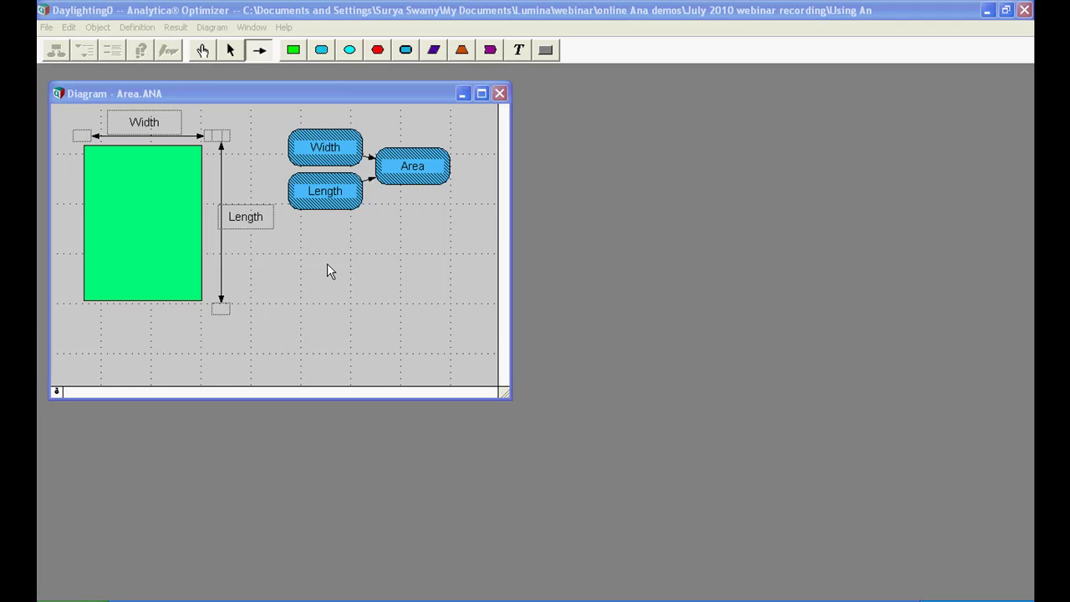
Step: In Area's attribute pane, set its definition to Length1*Width1 using the Inputs list
{"action": "left_click", "coordinate": [230, 55]}
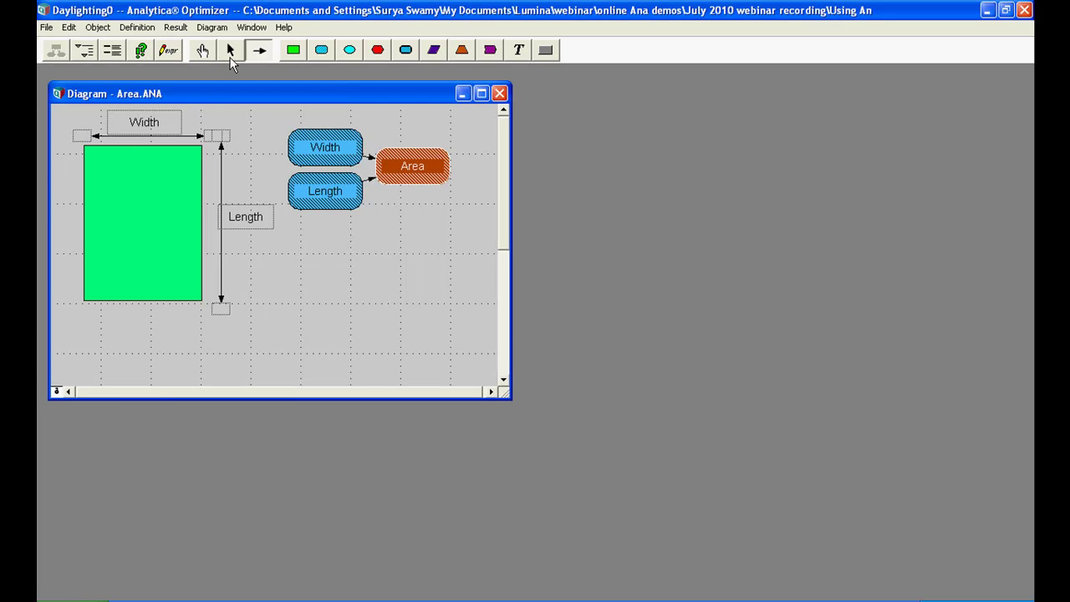
{"action": "left_click", "coordinate": [231, 55]}
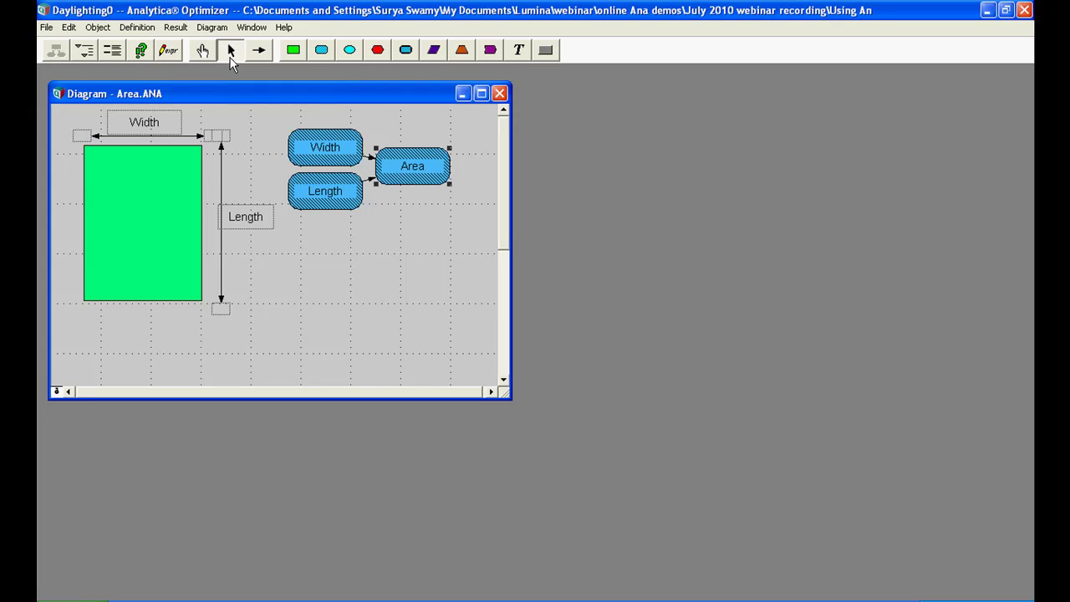
{"action": "left_click", "coordinate": [56, 392]}
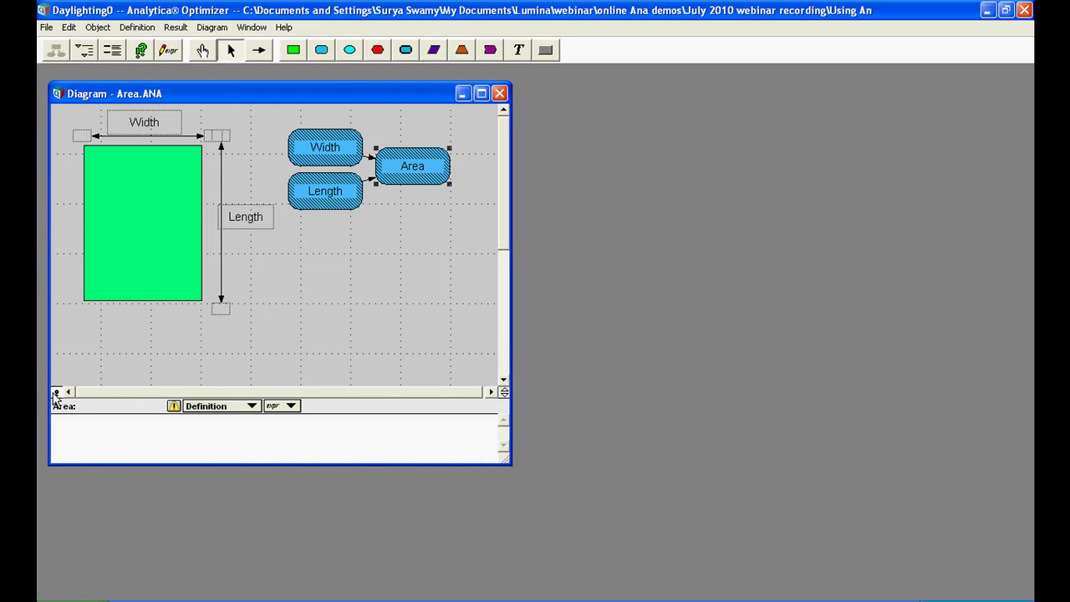
{"action": "left_click", "coordinate": [138, 423]}
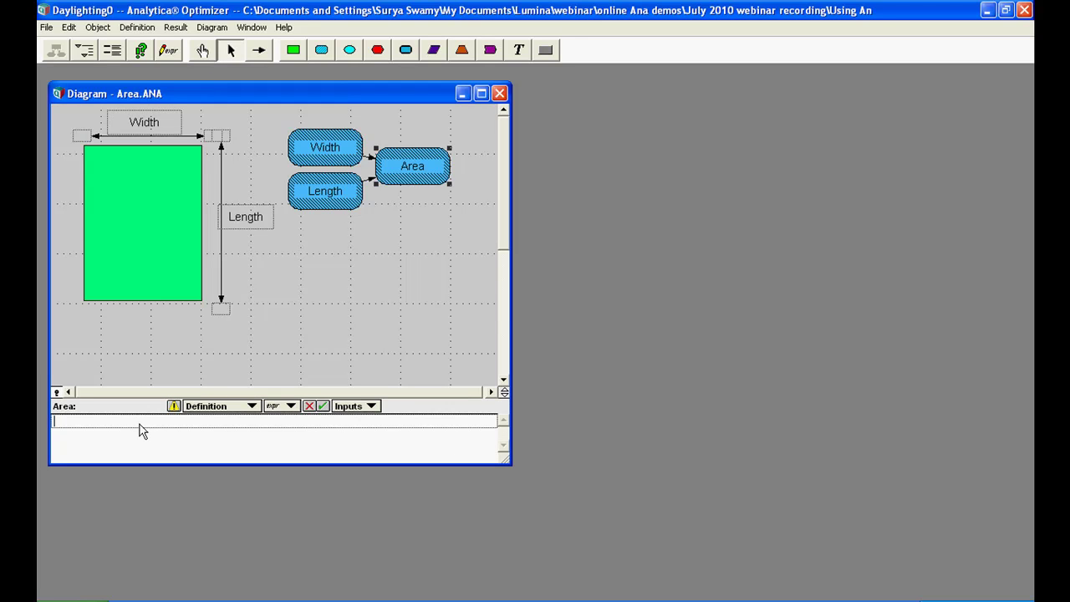
{"action": "left_click", "coordinate": [345, 407]}
{"action": "left_click", "coordinate": [367, 408]}
{"action": "type", "text": "*"}
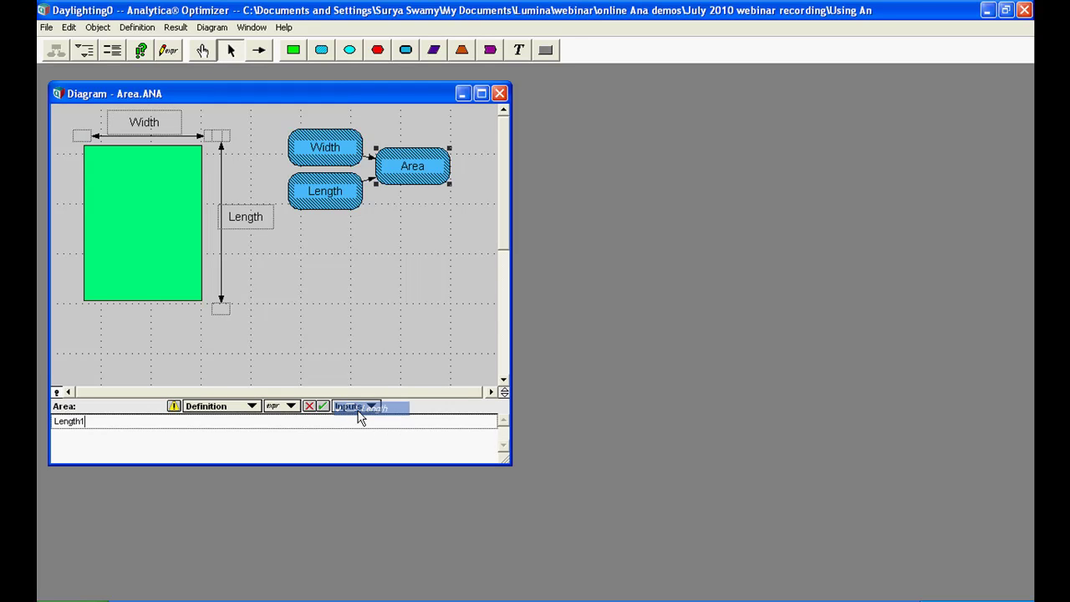
{"action": "left_click", "coordinate": [357, 409]}
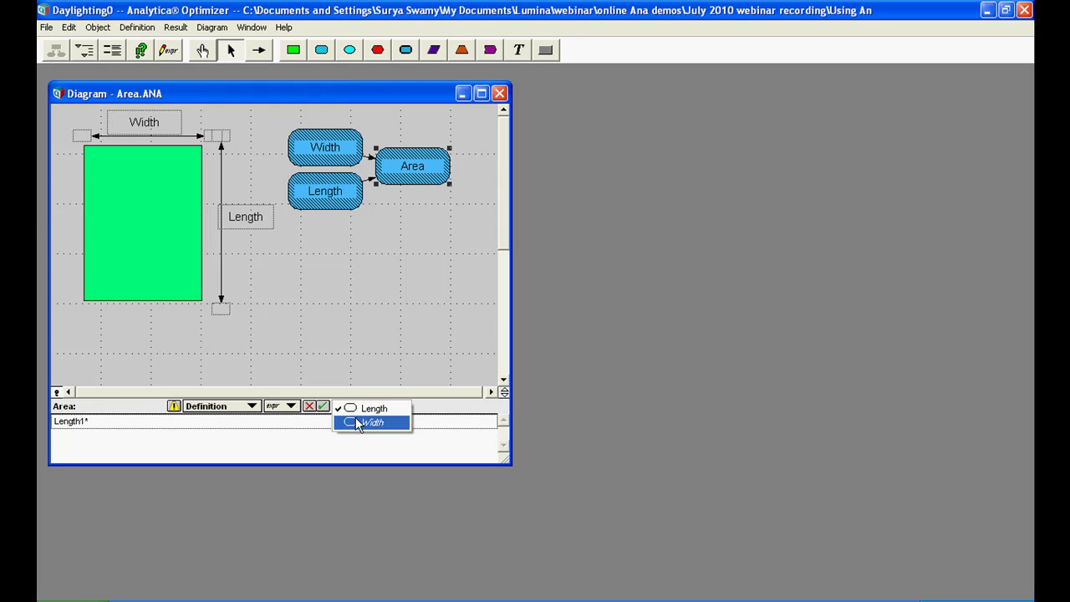
{"action": "left_click", "coordinate": [358, 423]}
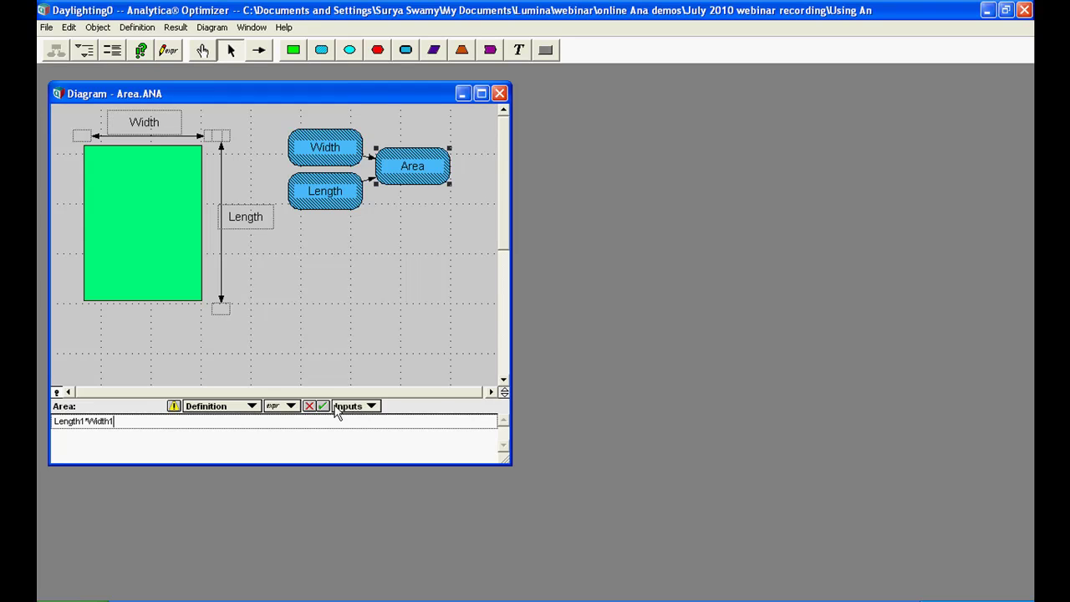
{"action": "left_click", "coordinate": [324, 406]}
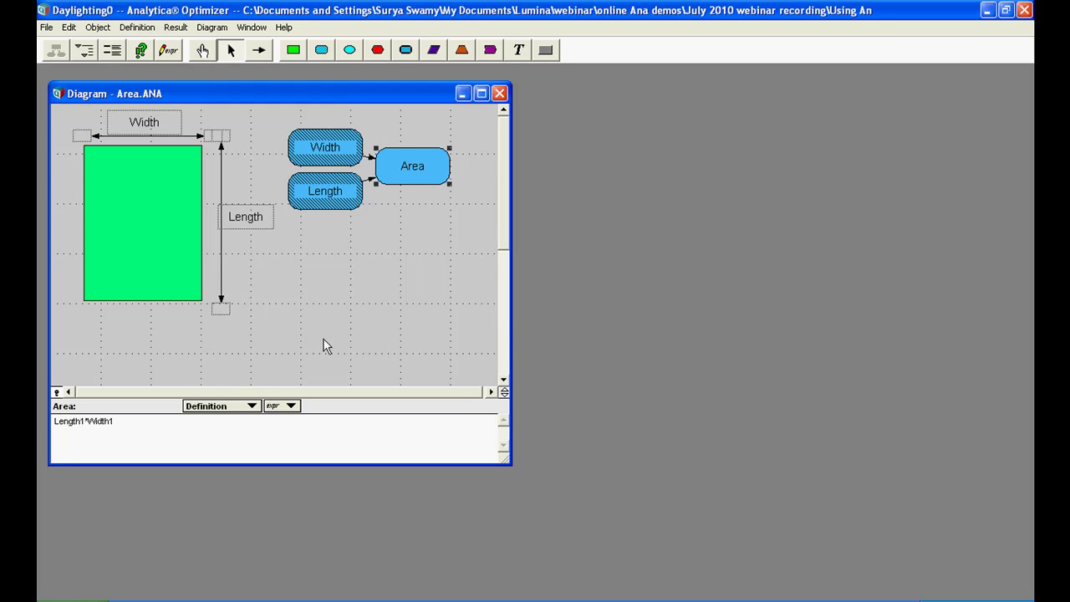
Step: Enter a definition of 40 for Width and 100 for Length
{"action": "left_click", "coordinate": [311, 149]}
{"action": "left_click", "coordinate": [203, 420]}
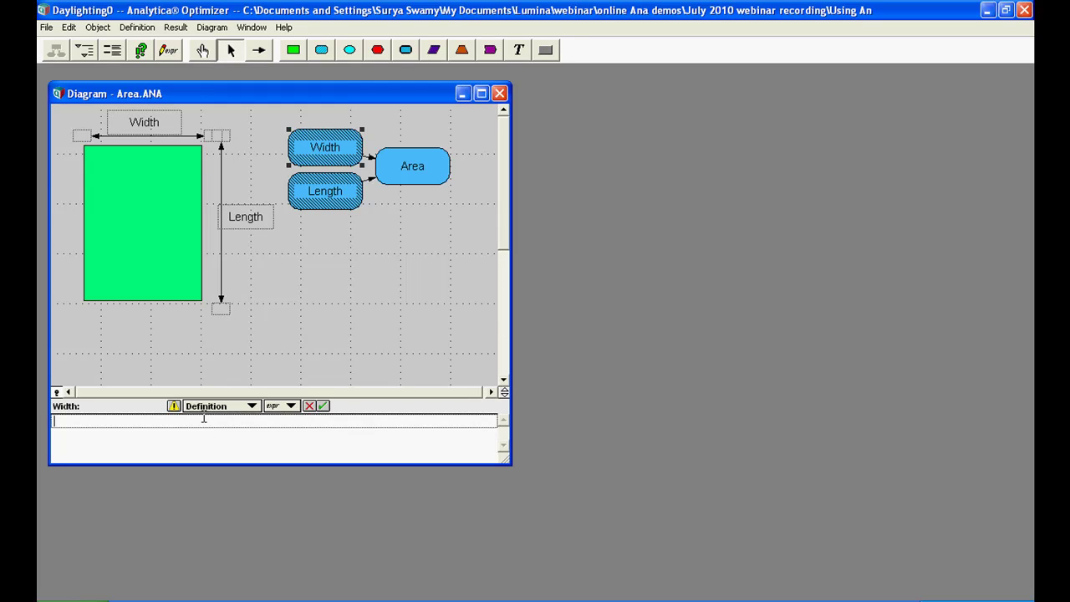
{"action": "type", "text": "40"}
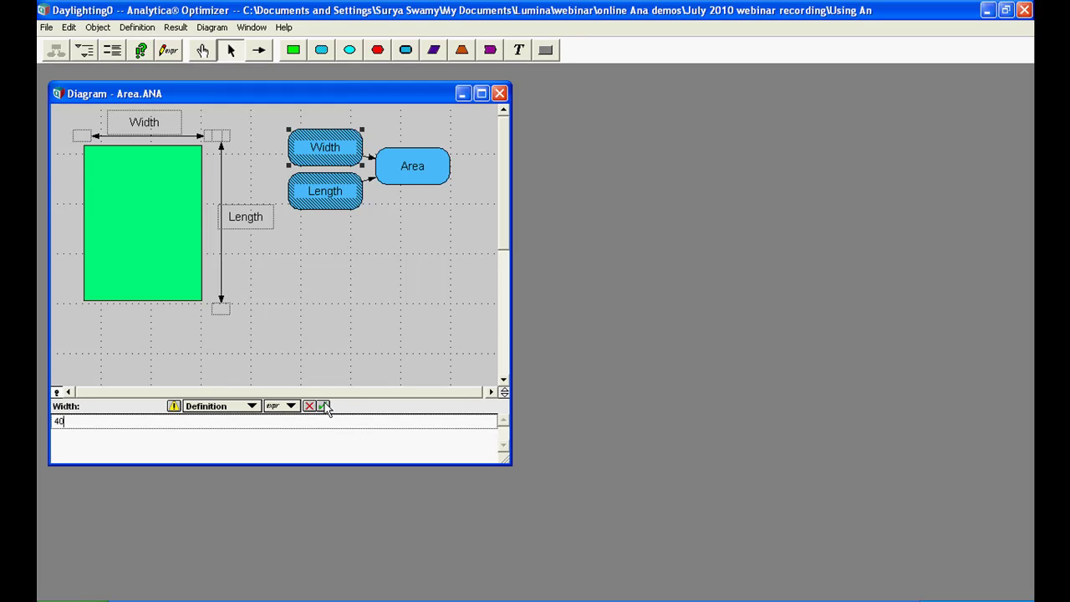
{"action": "left_click", "coordinate": [323, 405]}
{"action": "left_click", "coordinate": [315, 197]}
{"action": "left_click", "coordinate": [219, 421]}
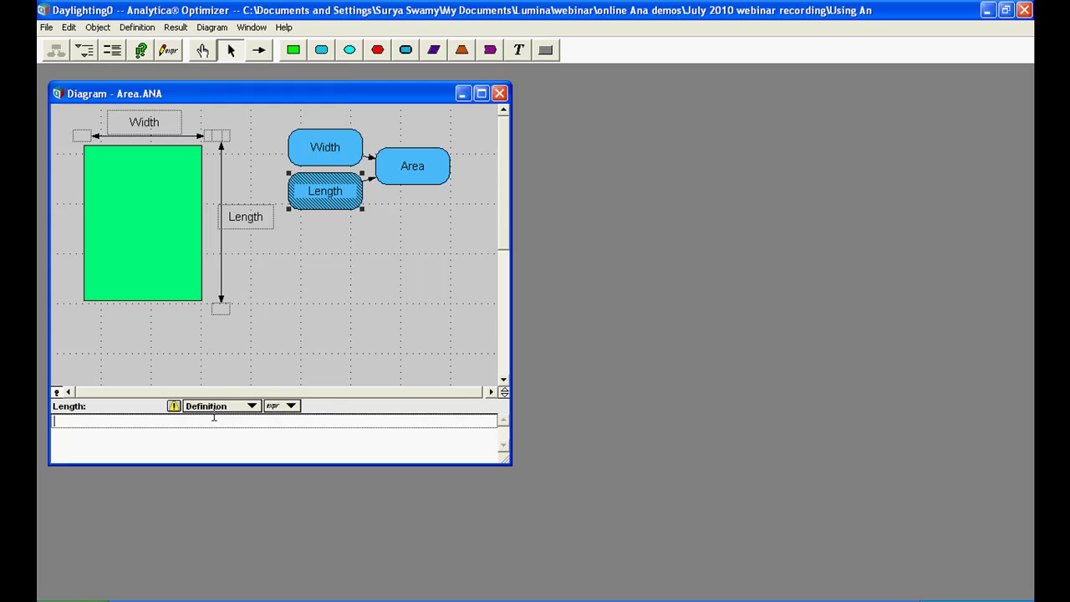
{"action": "type", "text": "100"}
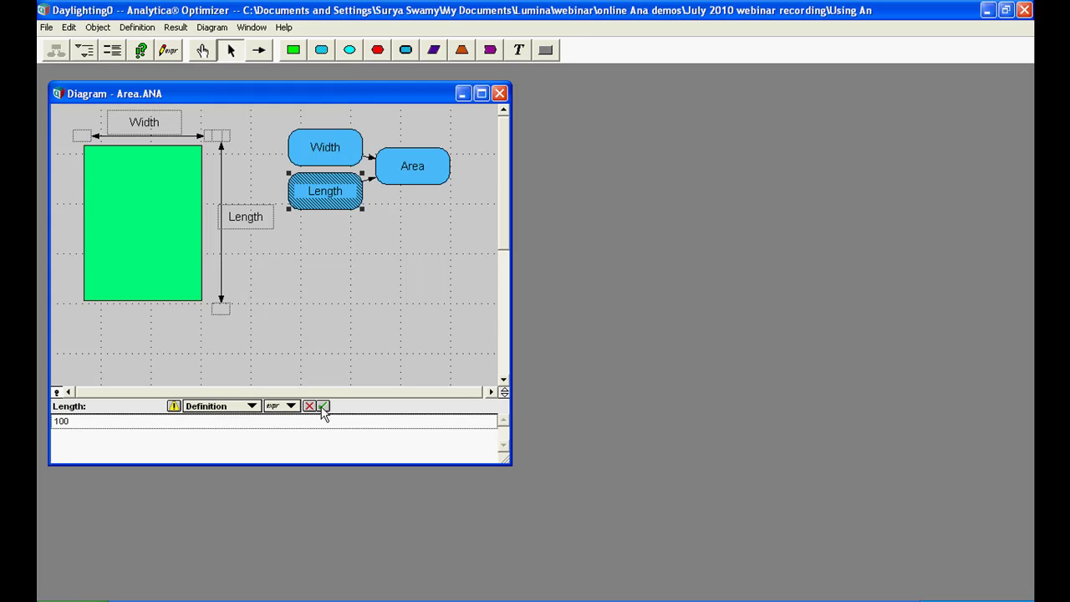
{"action": "left_click", "coordinate": [323, 405]}
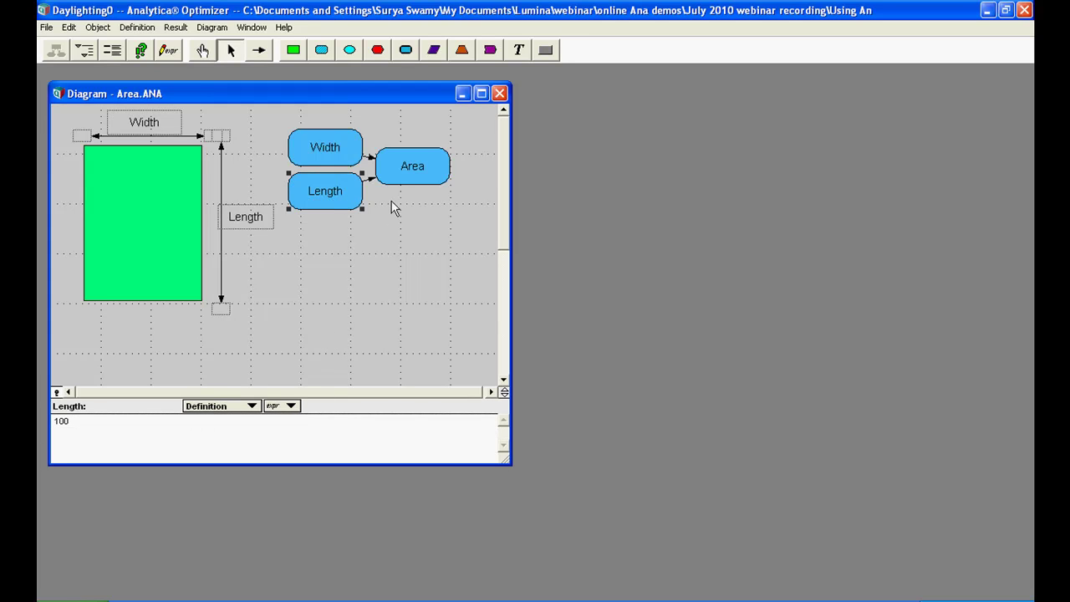
{"action": "left_click", "coordinate": [395, 174]}
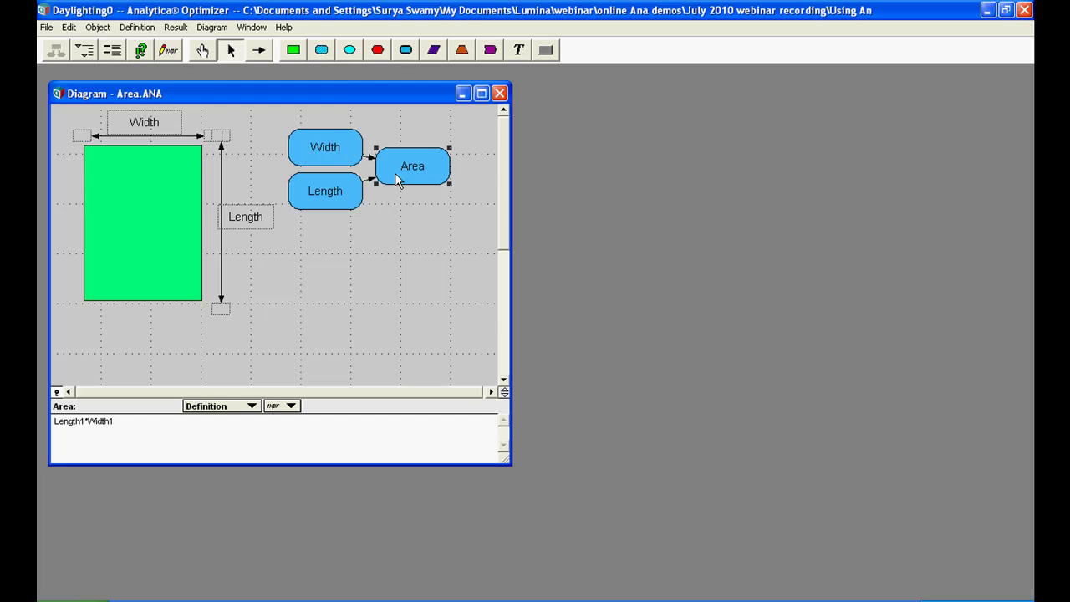
{"action": "left_click", "coordinate": [140, 51]}
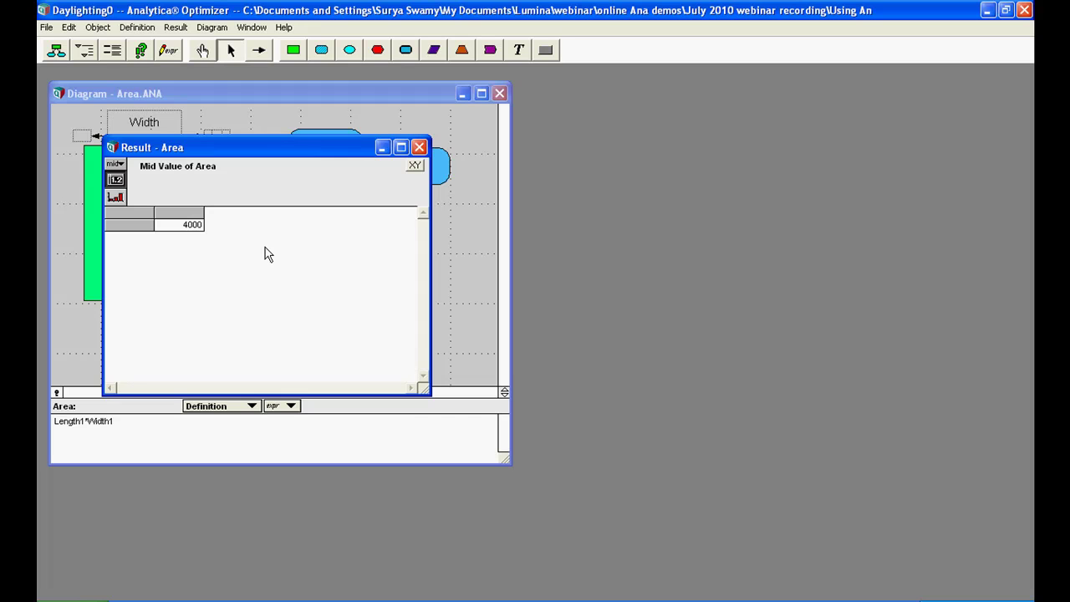
{"action": "left_click", "coordinate": [420, 148]}
{"action": "left_click", "coordinate": [393, 265]}
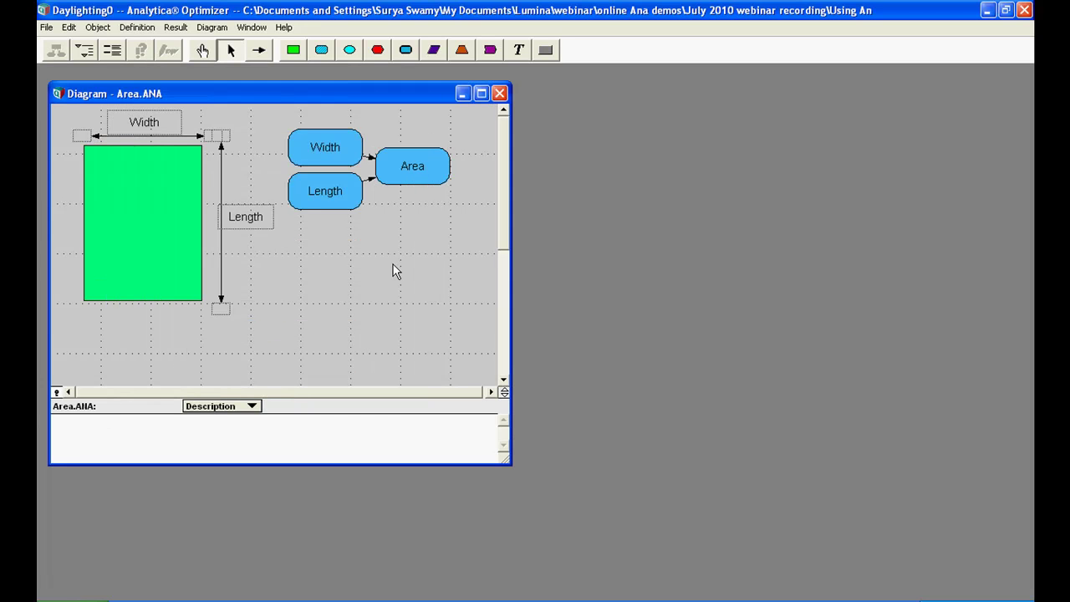